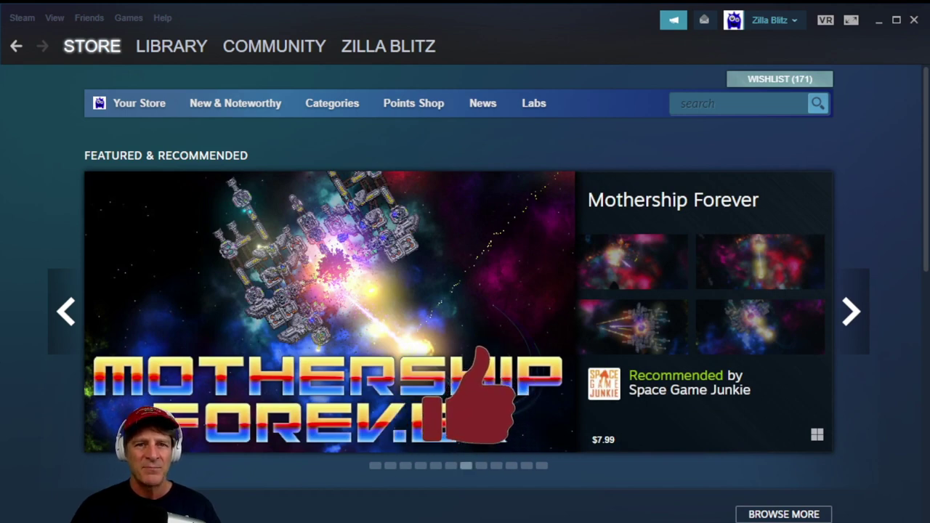
# Search the Steam library for 'americ' and open the American Truck Simulator page.
pyautogui.moveTo(81, 55)
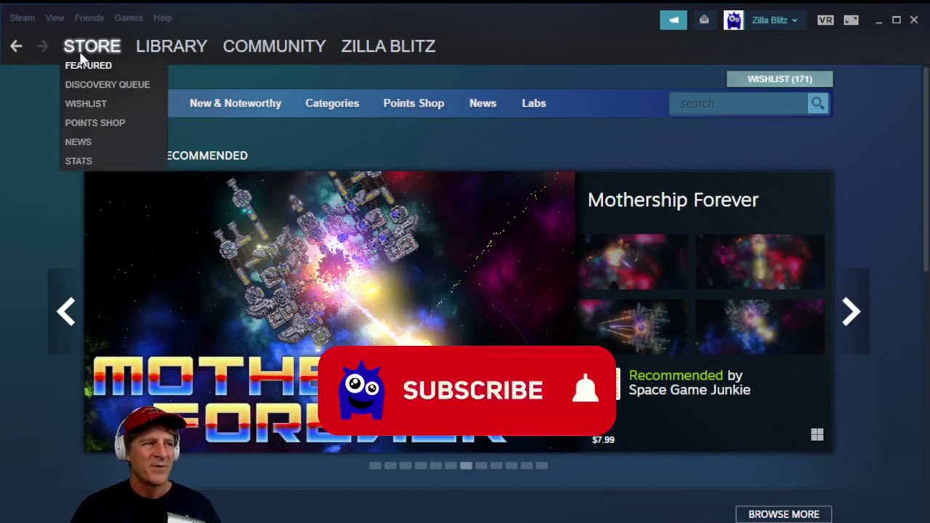
pyautogui.click(181, 46)
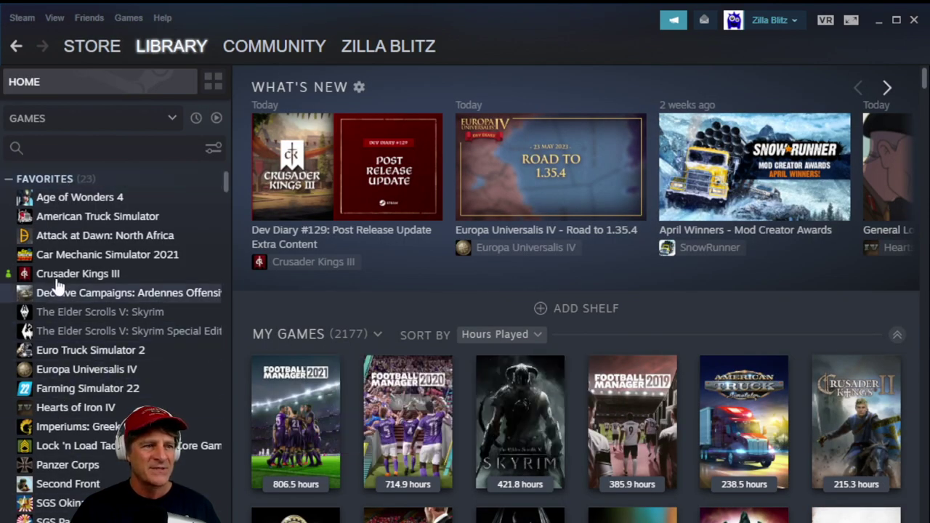
pyautogui.click(82, 149)
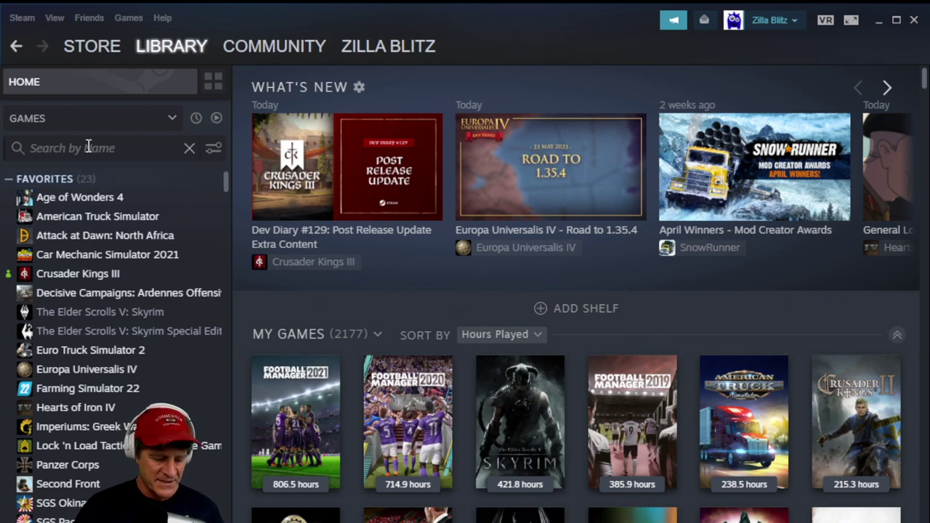
pyautogui.write('americ')
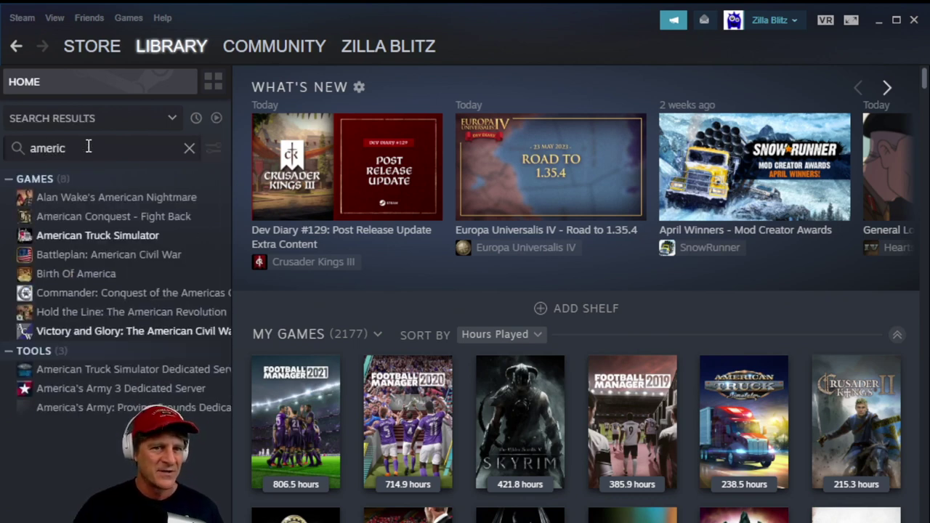
pyautogui.click(117, 241)
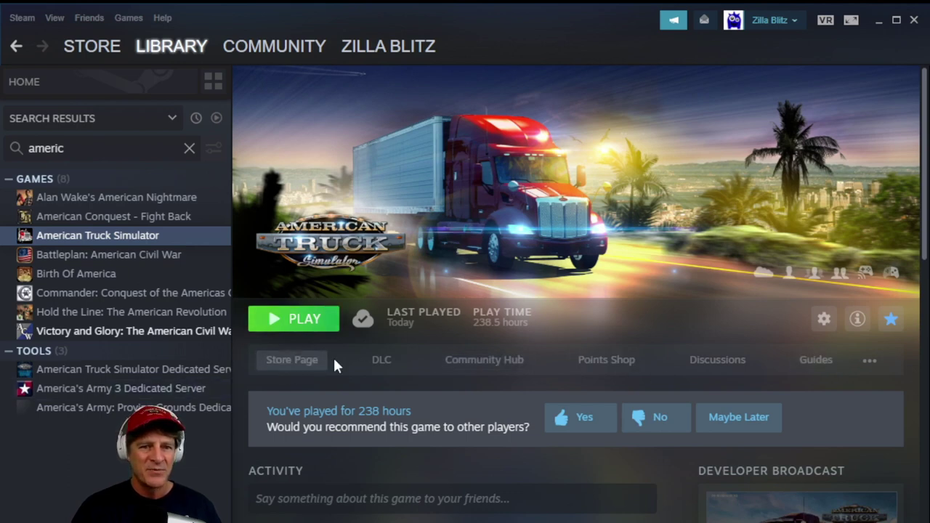
# Go to the game's Workshop and search it for 'minimal adv'.
pyautogui.click(870, 363)
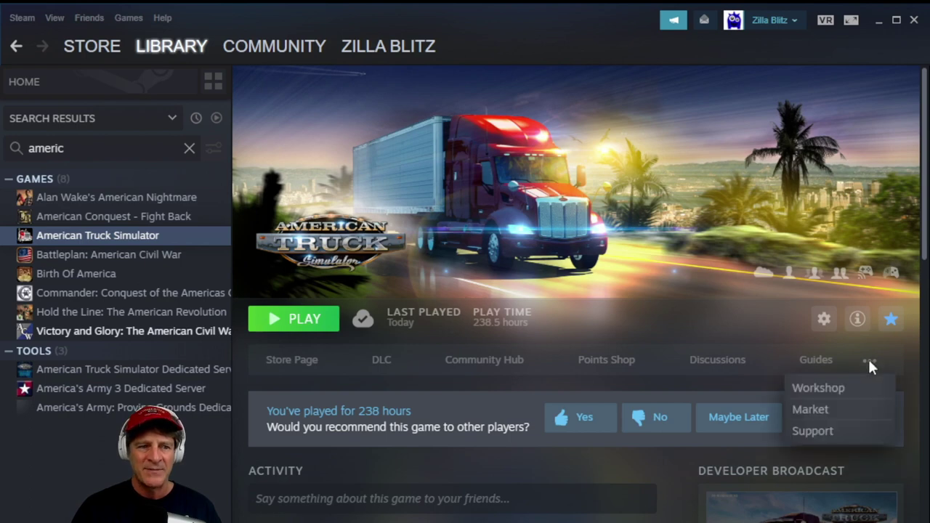
pyautogui.click(829, 388)
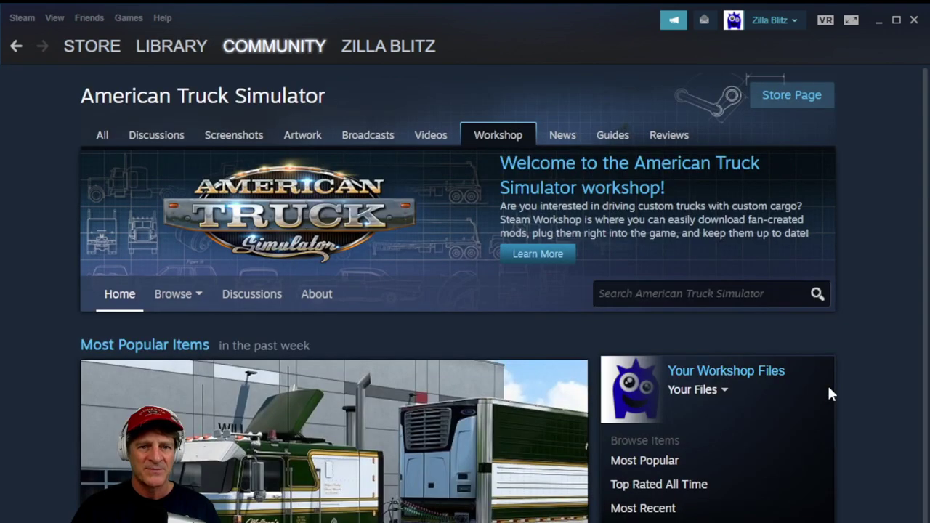
pyautogui.click(682, 292)
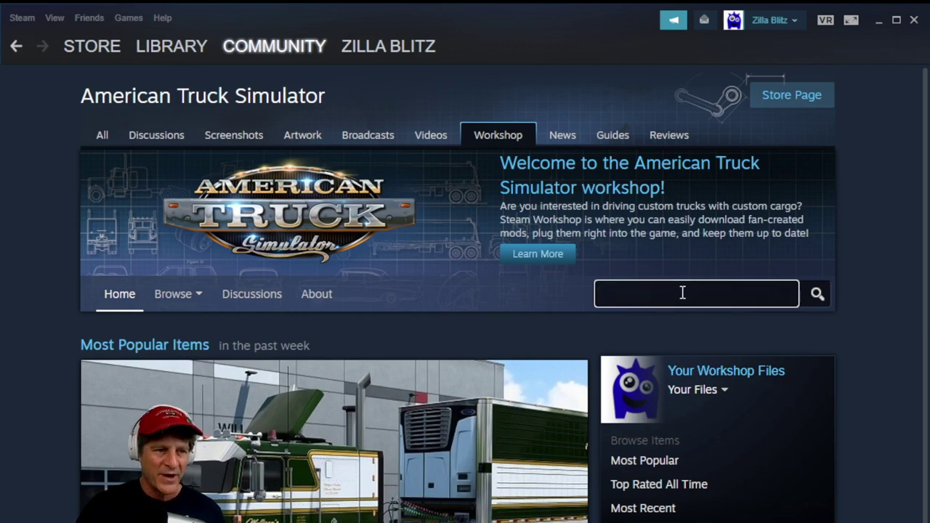
pyautogui.write('minim')
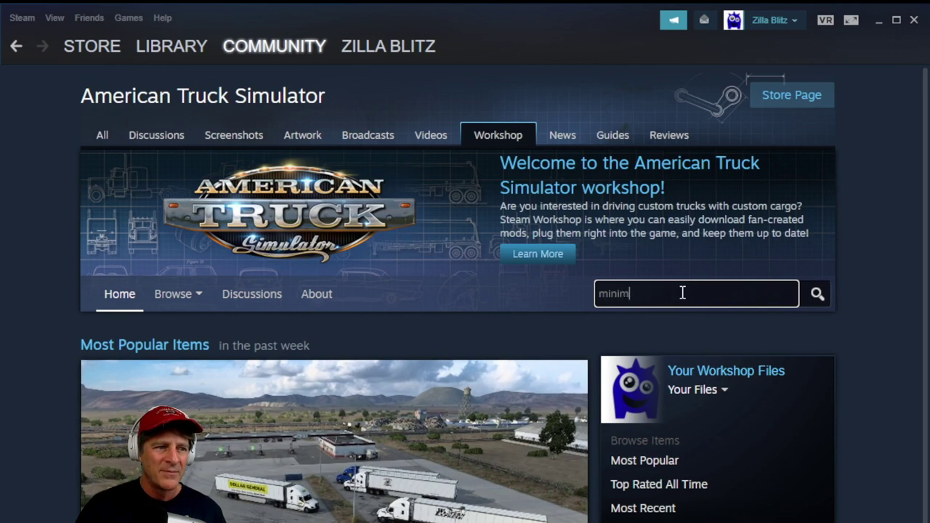
pyautogui.write('al ad')
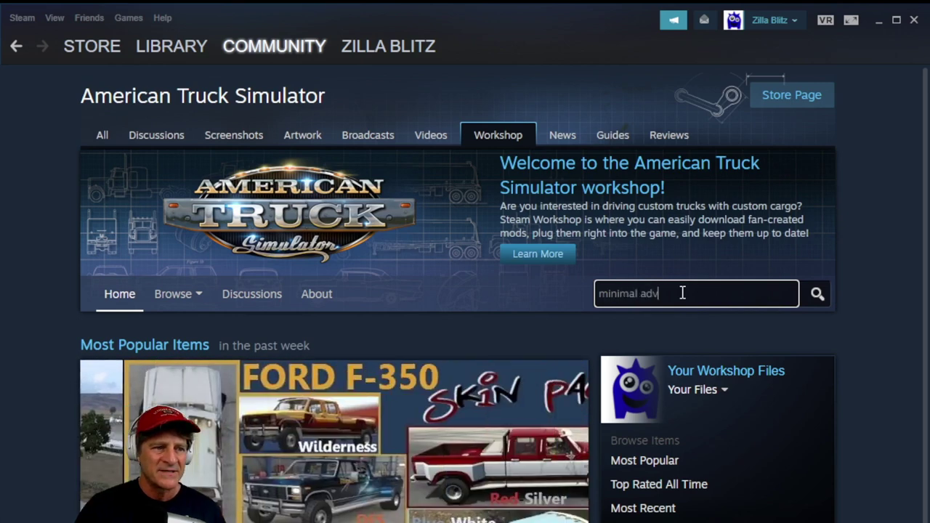
pyautogui.write('v')
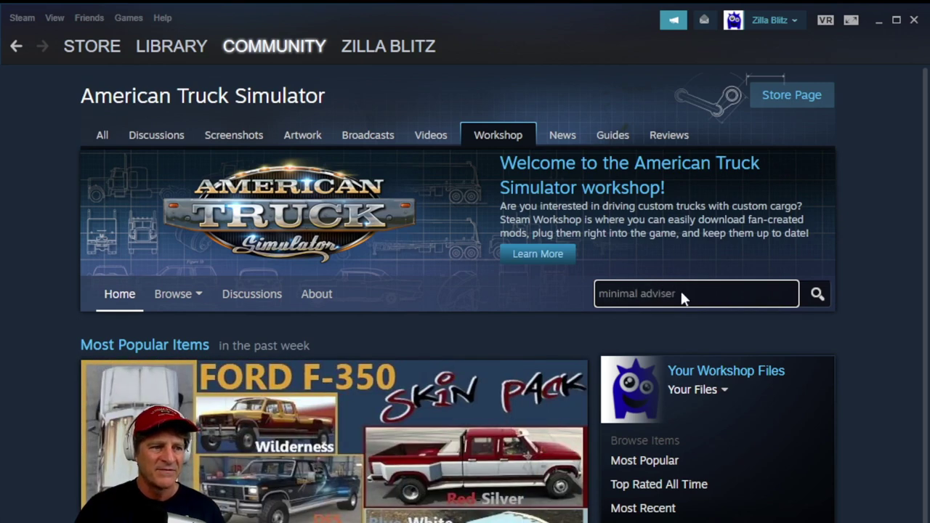
pyautogui.press('Return')
pyautogui.moveTo(357, 415)
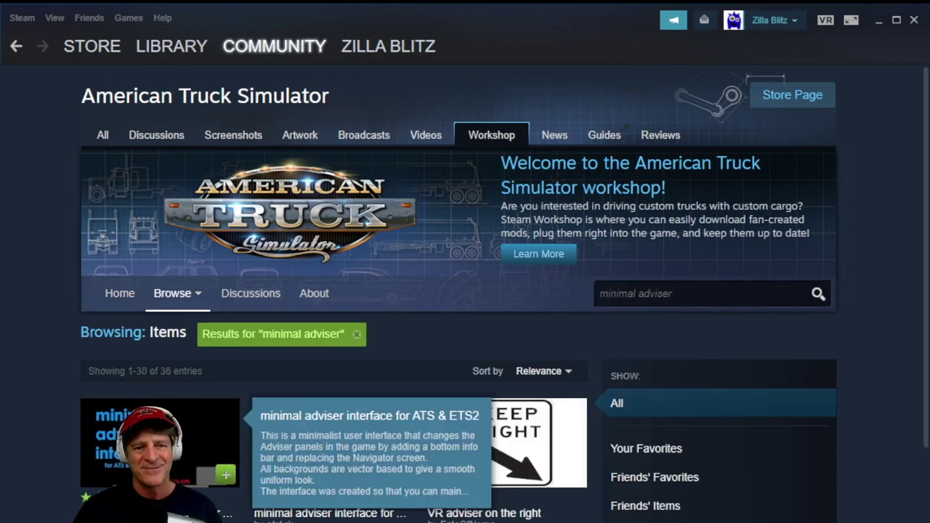
# Open the 'minimal adviser interface for ATS & ETS2' mod page and subscribe to it.
pyautogui.moveTo(291, 430)
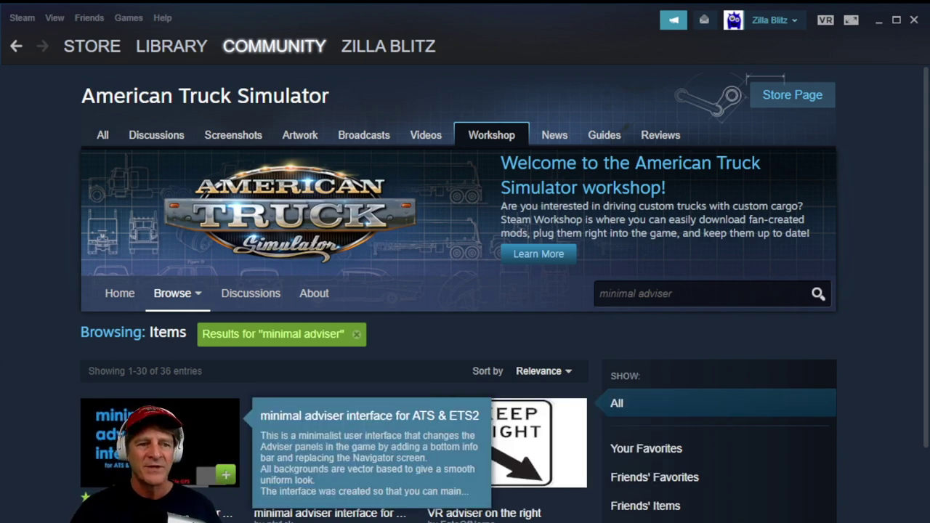
pyautogui.click(196, 435)
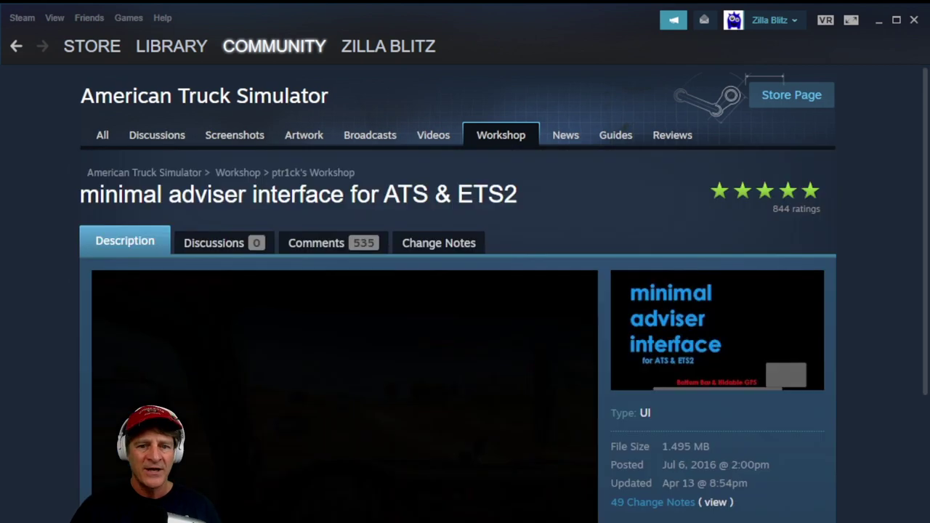
pyautogui.scroll(-5, 358, 367)
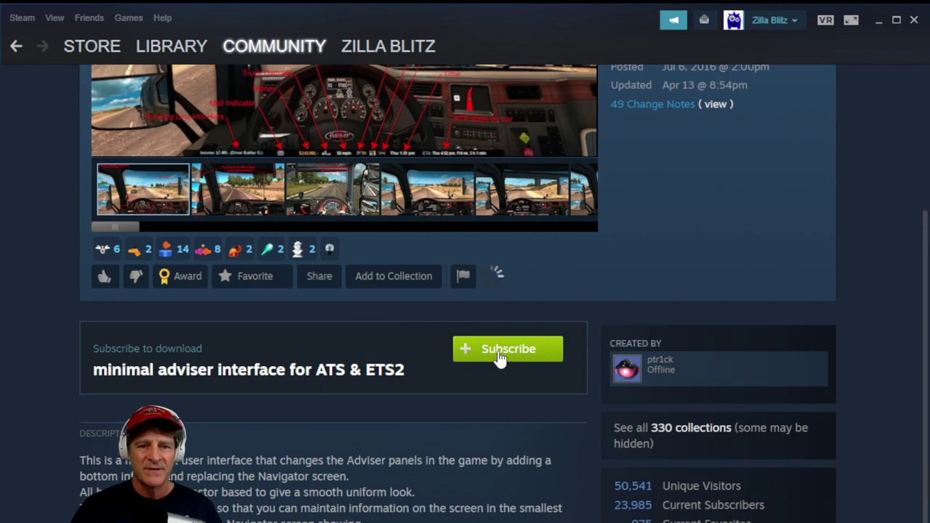
pyautogui.click(500, 359)
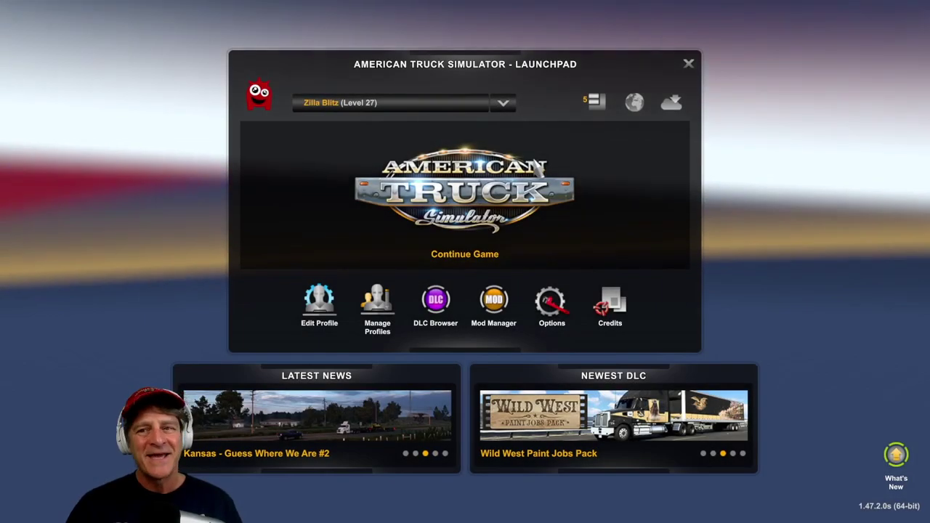
# Keep the Level 27 profile selected and open the Mod Manager.
pyautogui.click(504, 103)
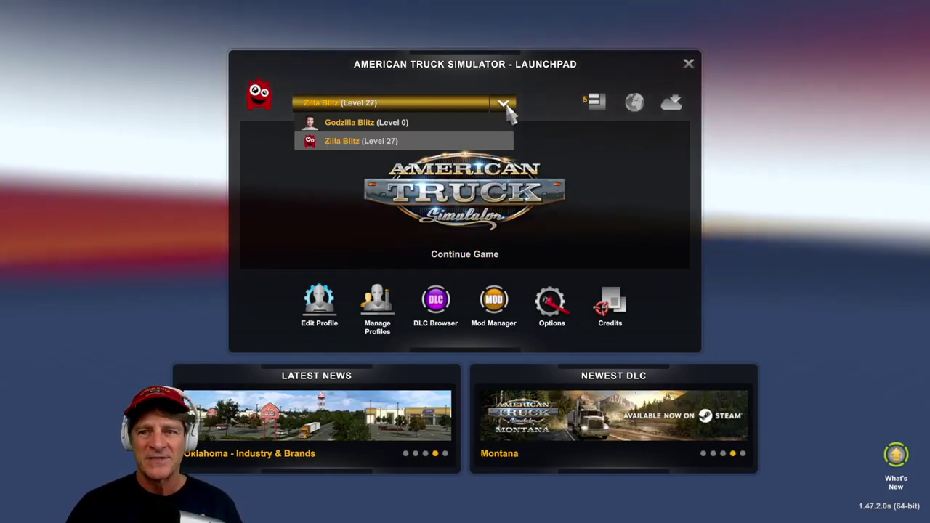
pyautogui.click(479, 143)
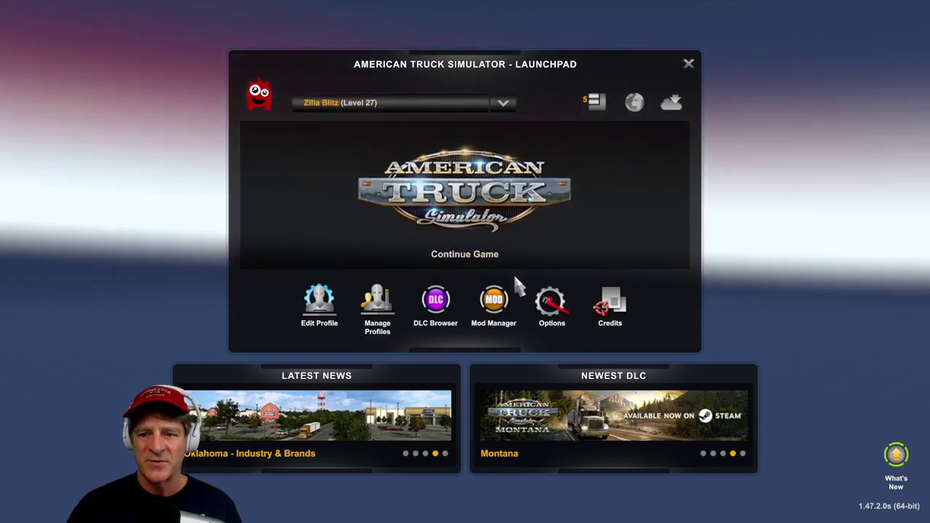
pyautogui.click(497, 314)
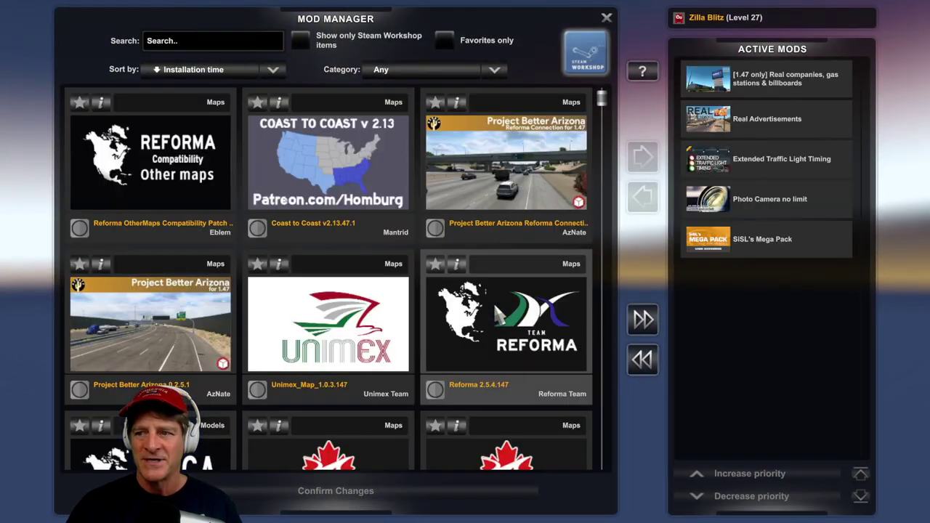
# Locate the minimal adviser interface mod and toggle it on and off, leaving it inactive.
pyautogui.scroll(-5, 396, 216)
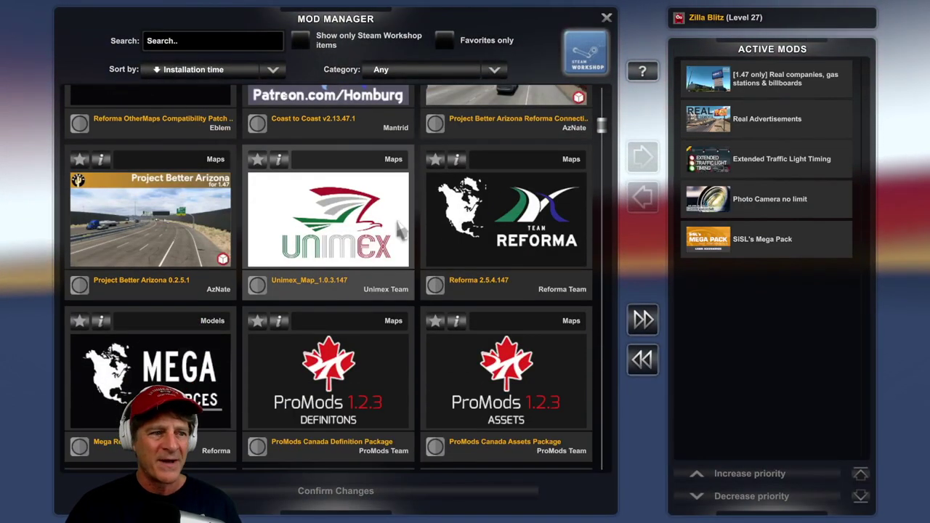
pyautogui.scroll(3, 398, 231)
pyautogui.scroll(2, 399, 230)
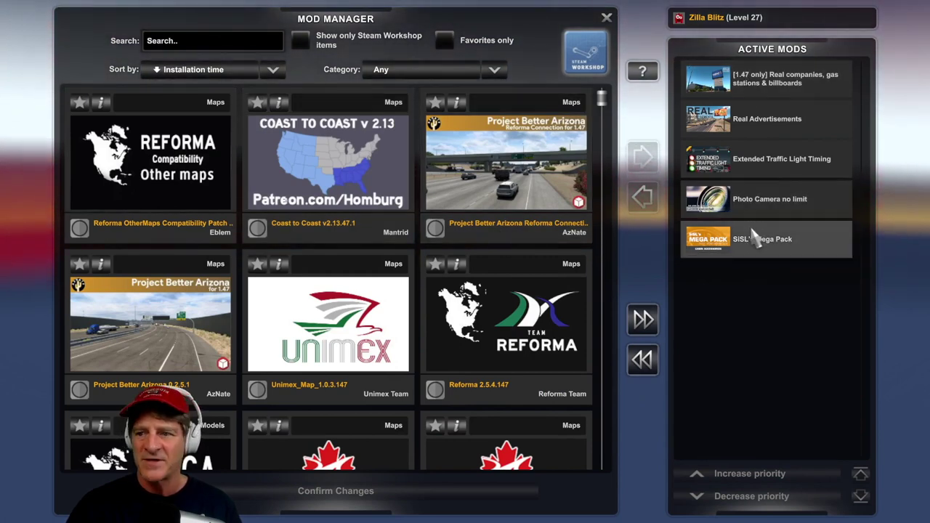
pyautogui.scroll(-6, 450, 258)
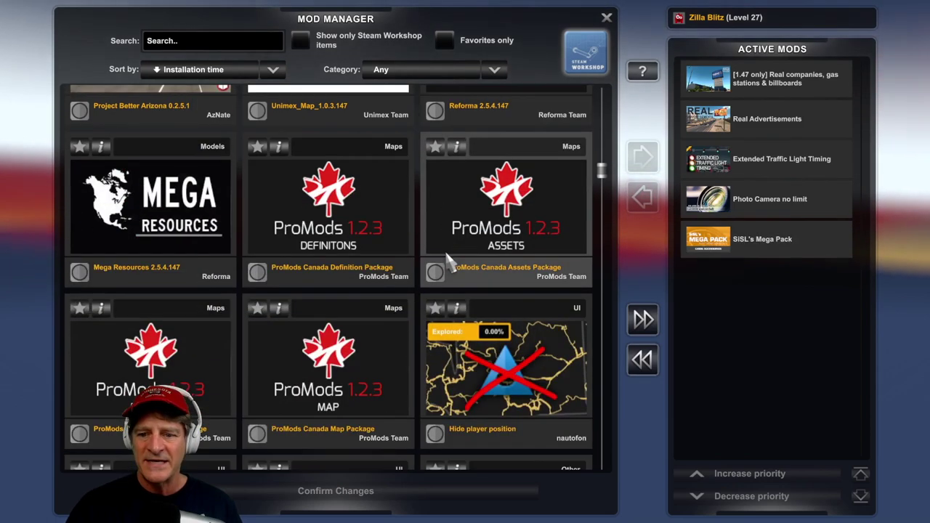
pyautogui.scroll(-5, 450, 258)
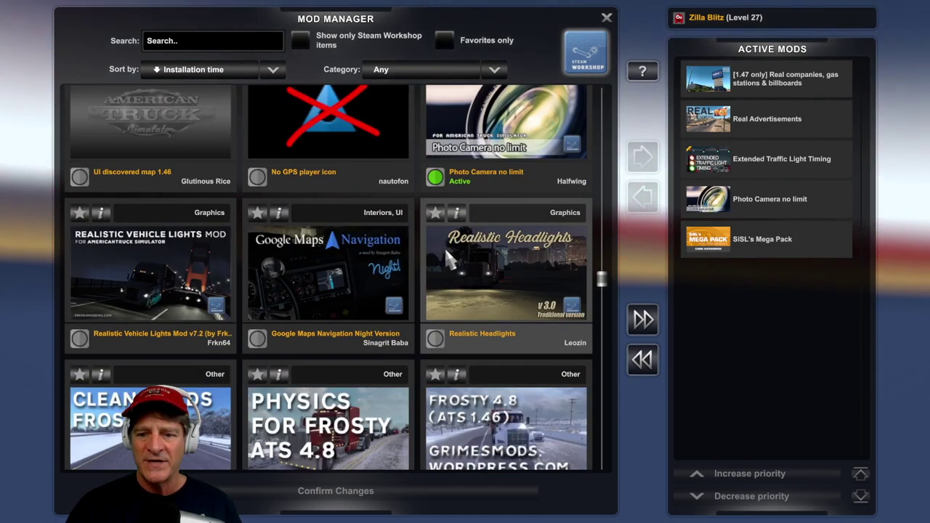
pyautogui.scroll(-3, 451, 258)
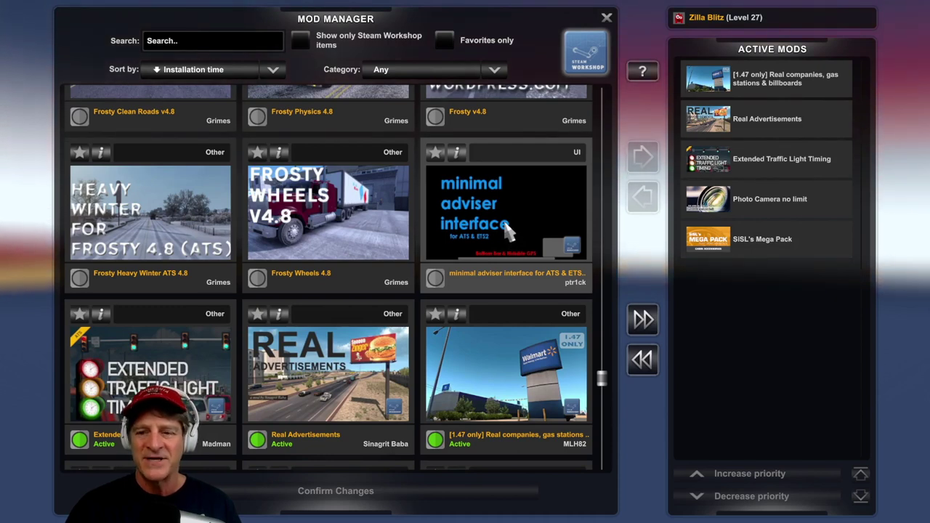
pyautogui.doubleClick(508, 231)
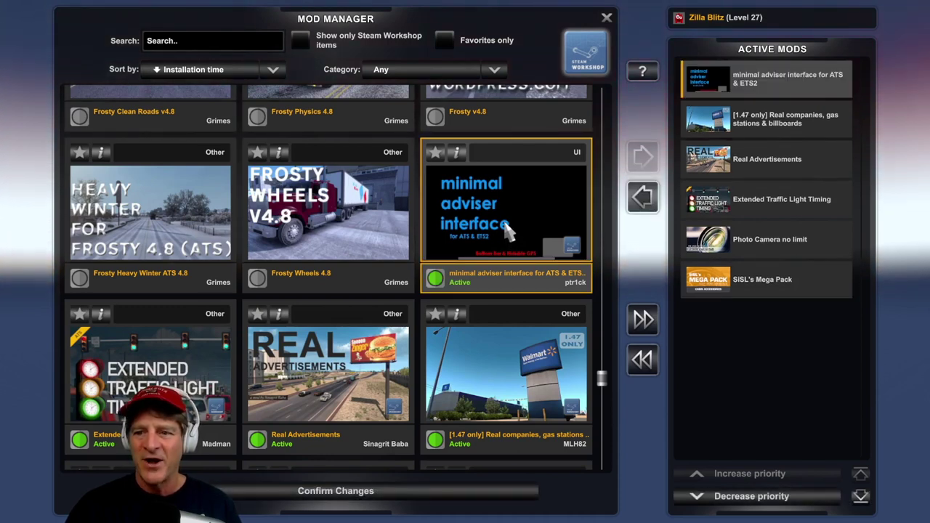
pyautogui.doubleClick(588, 192)
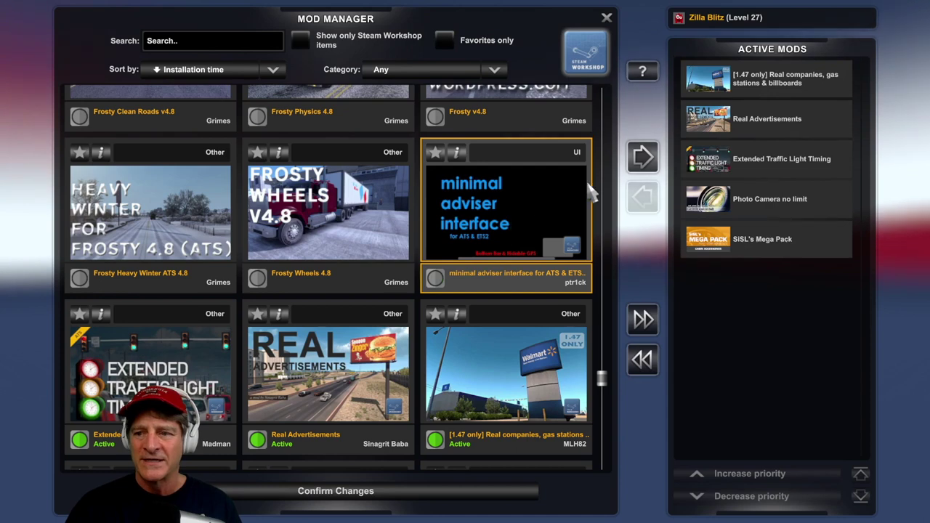
# Add the minimal adviser interface to Active Mods and lower its priority twice, below Real Advertisements.
pyautogui.click(639, 161)
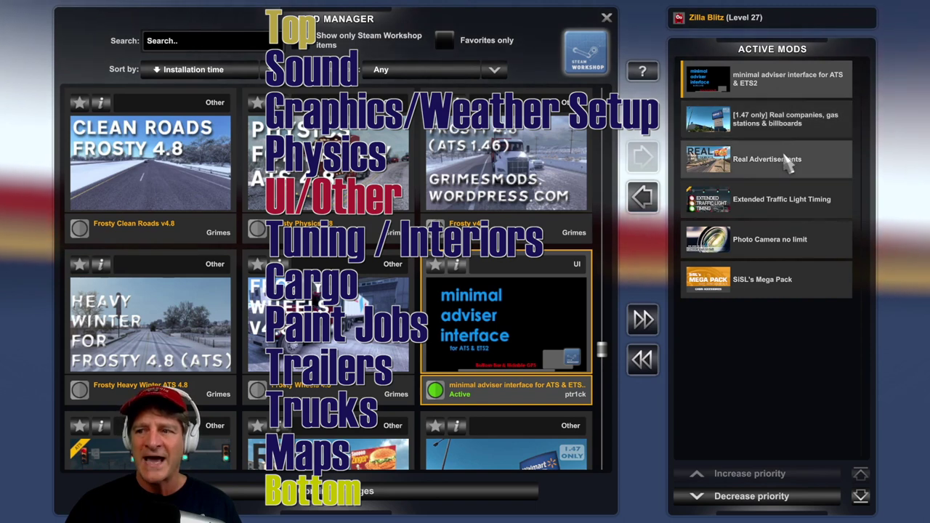
pyautogui.click(757, 498)
pyautogui.click(755, 501)
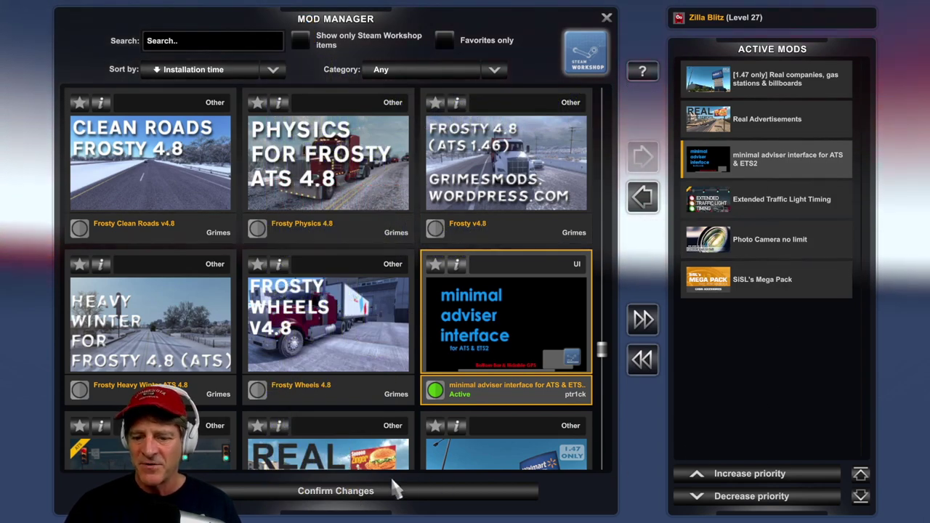
# Confirm the mod changes and close the Mod Manager.
pyautogui.click(366, 492)
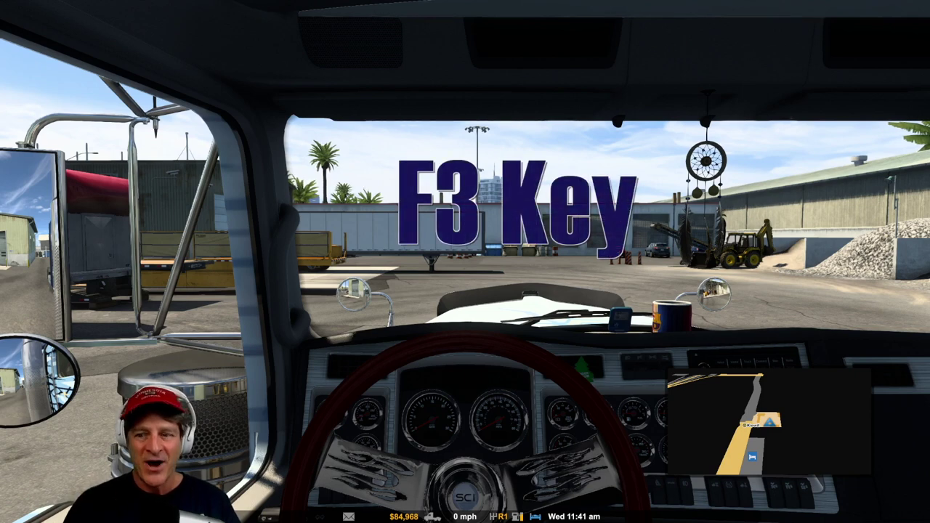
# Cycle the HUD modes: hide GPS map, then status bar, restore both, then show virtual mirrors.
pyautogui.press('F3')
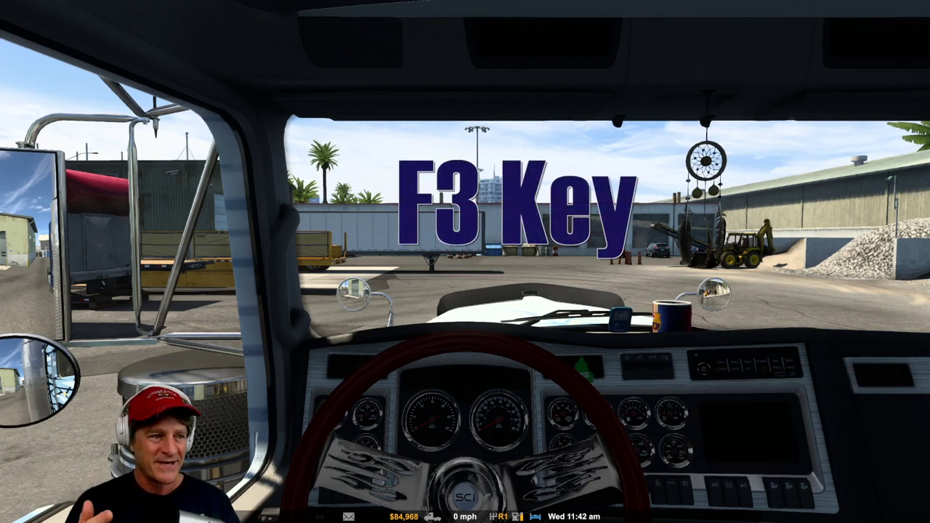
pyautogui.press('F3')
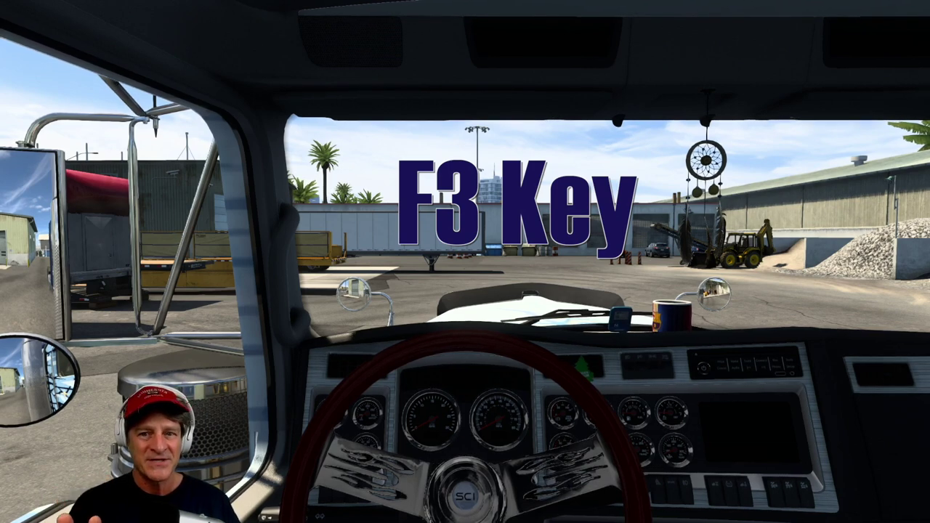
pyautogui.press('F3')
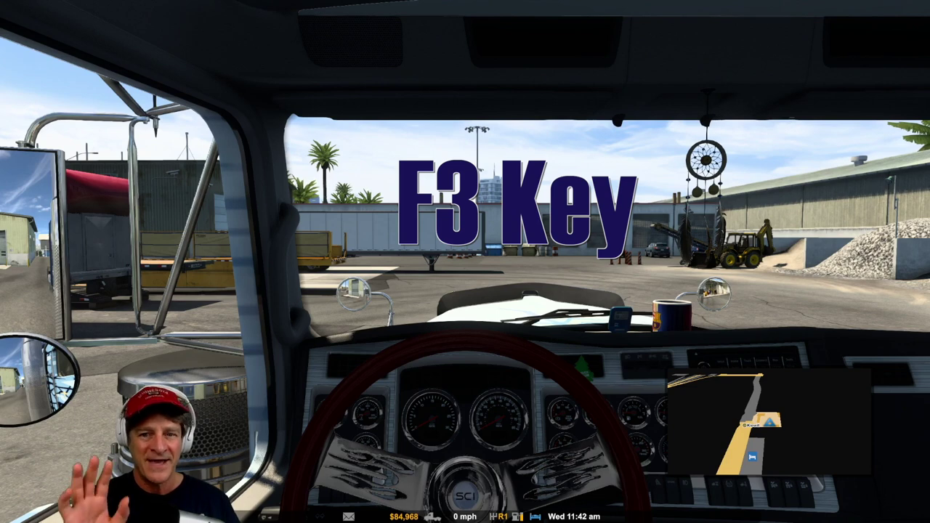
pyautogui.press('F2')
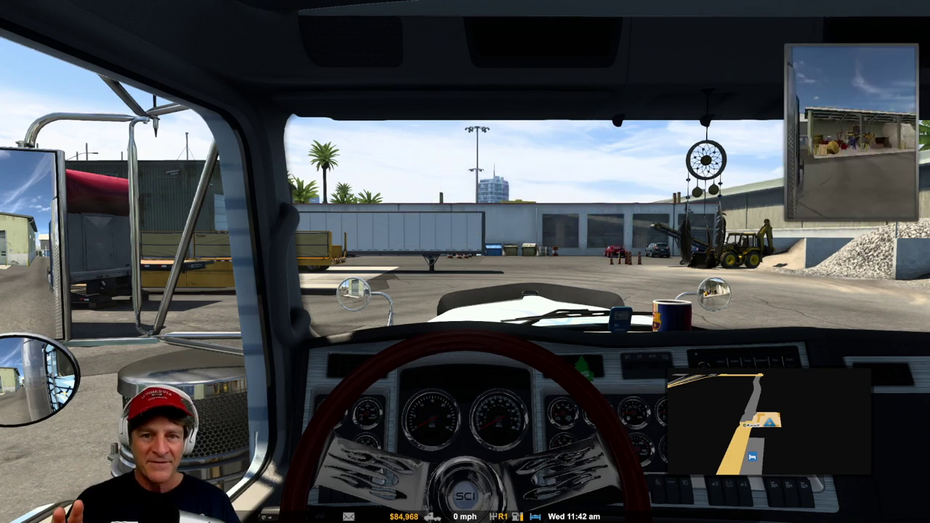